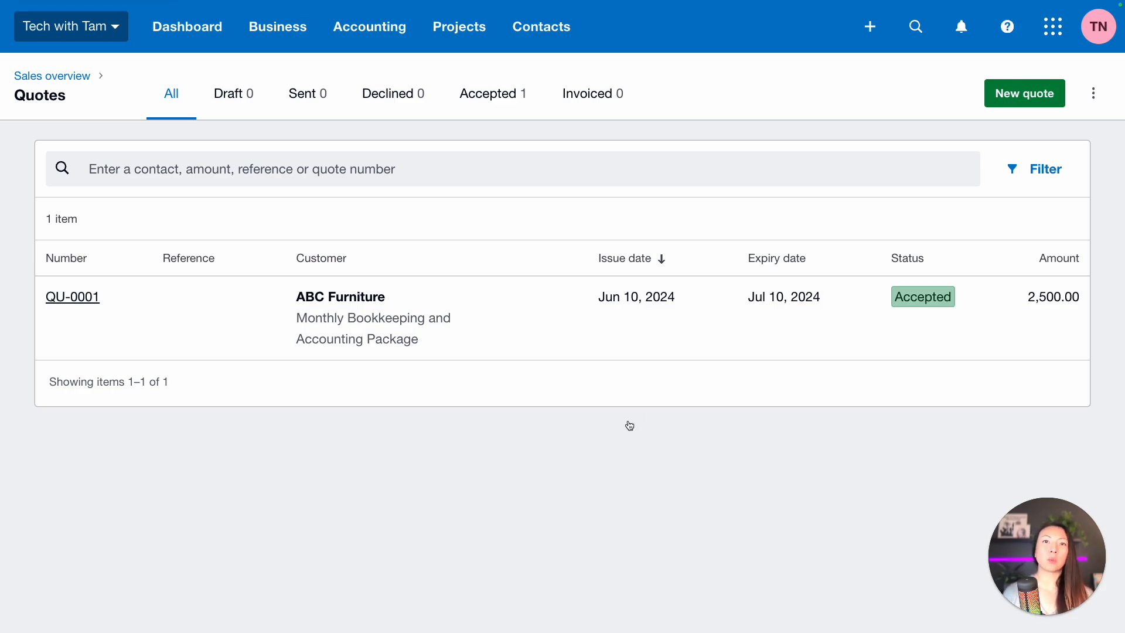
{"action": "left_click", "coordinate": [282, 28]}
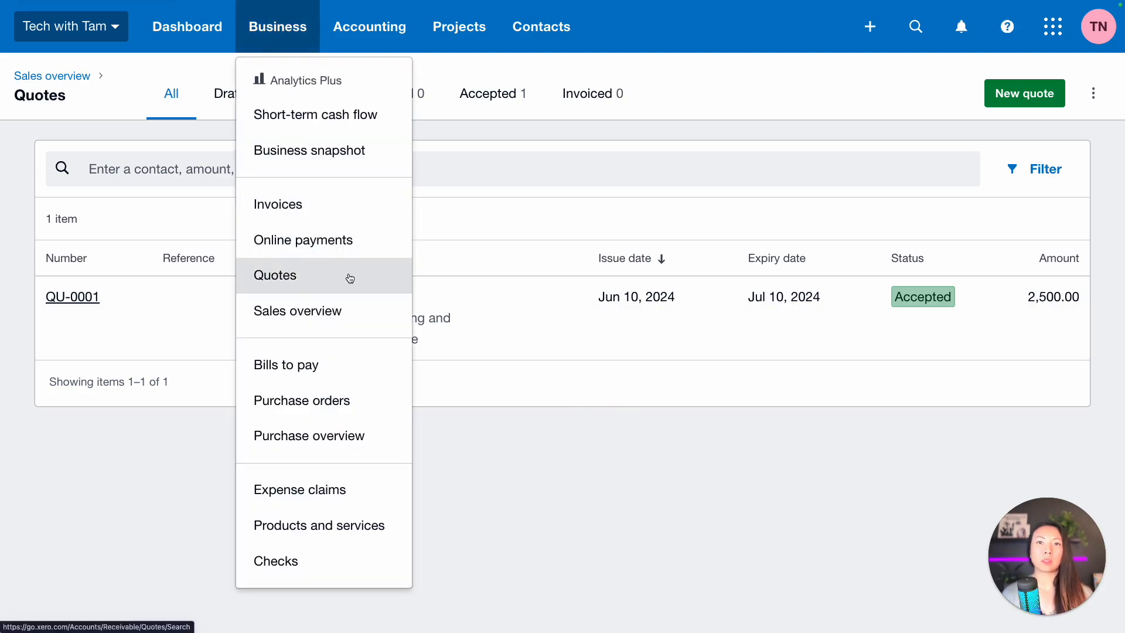
{"action": "left_click", "coordinate": [610, 502]}
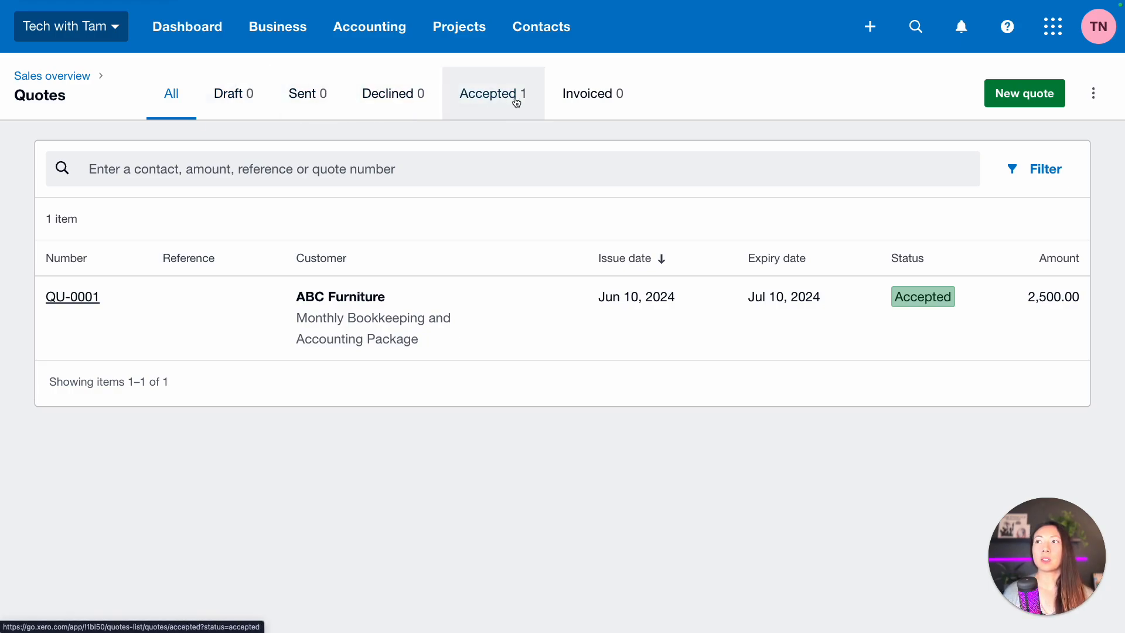
{"action": "left_click", "coordinate": [232, 113]}
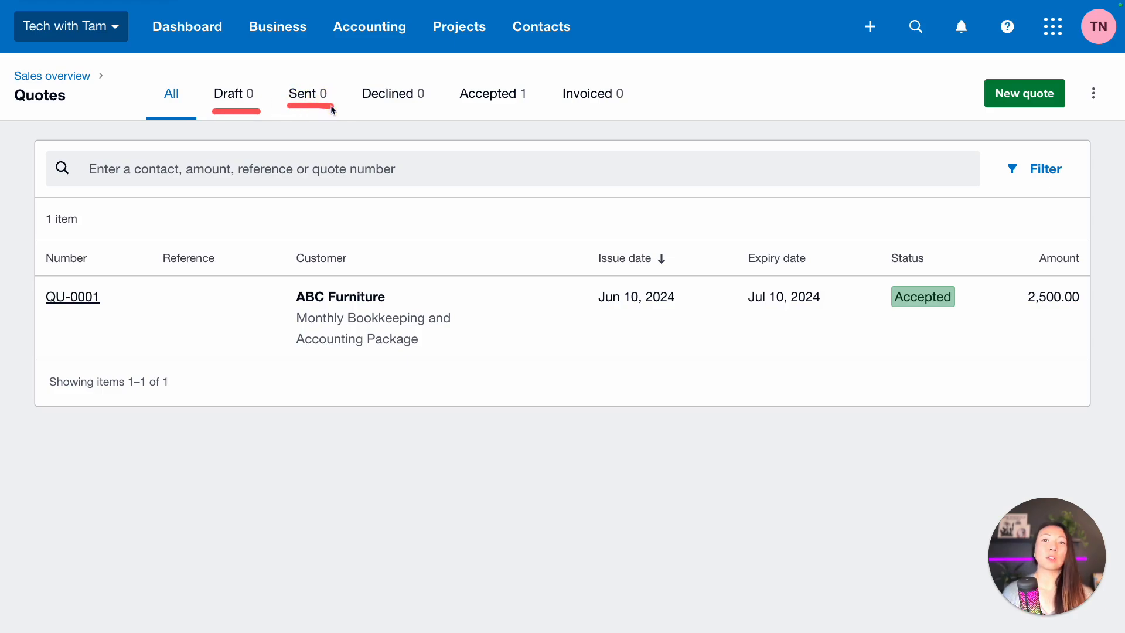
{"action": "left_click", "coordinate": [381, 110]}
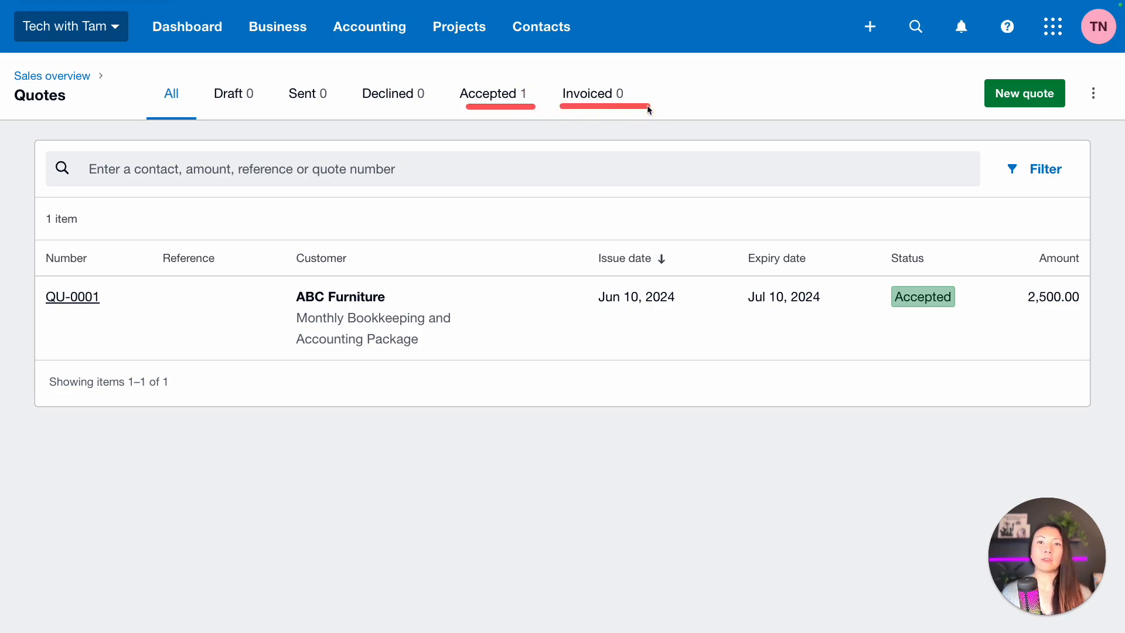
Step: Copy the accepted ABC Furniture quote to a new draft invoice
{"action": "left_click", "coordinate": [487, 97]}
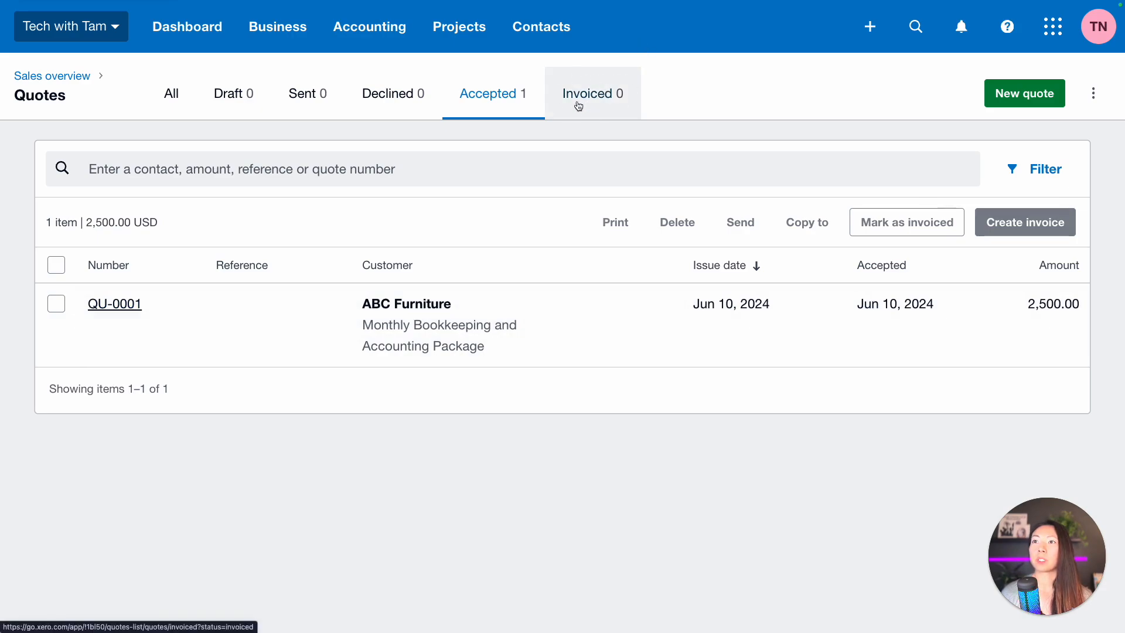
{"action": "left_click", "coordinate": [56, 304]}
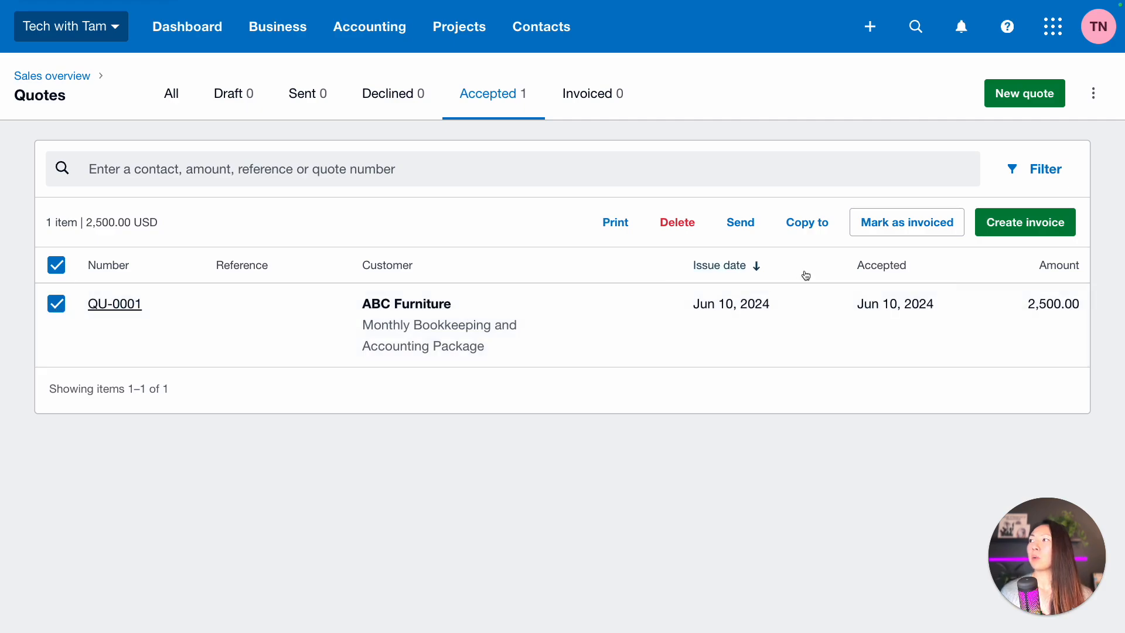
{"action": "left_click", "coordinate": [806, 228]}
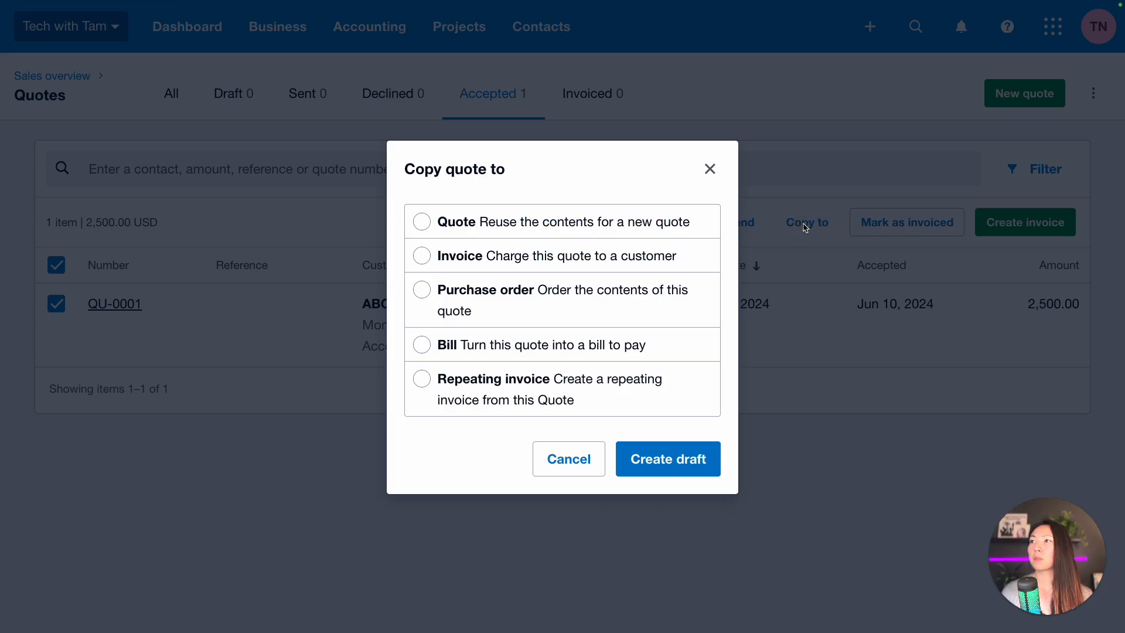
{"action": "left_click", "coordinate": [529, 265]}
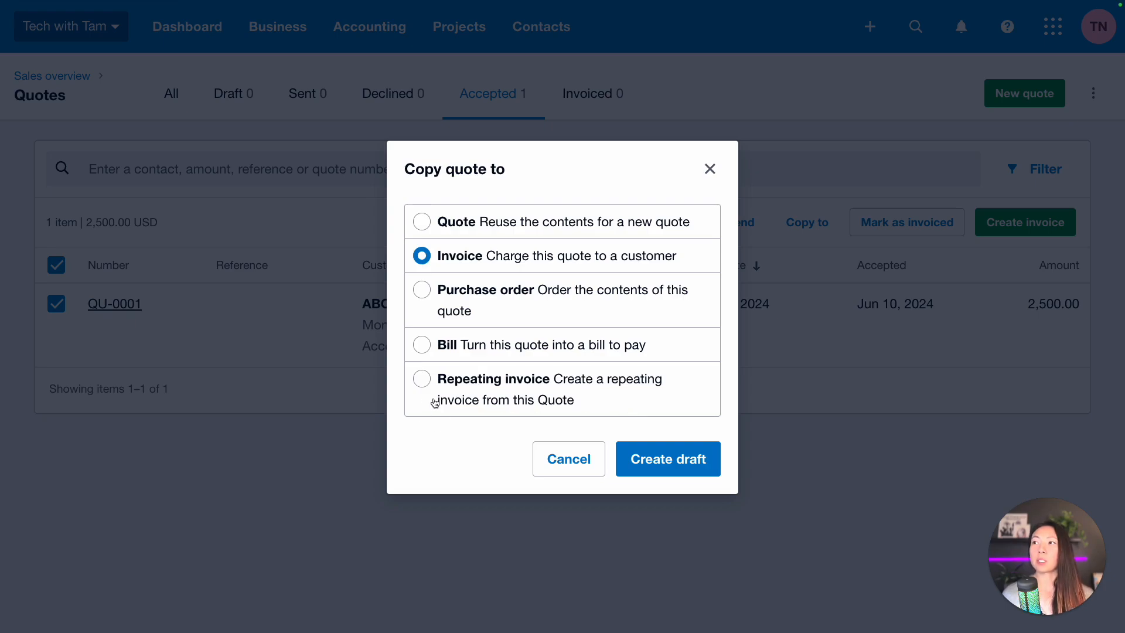
{"action": "left_click", "coordinate": [694, 462]}
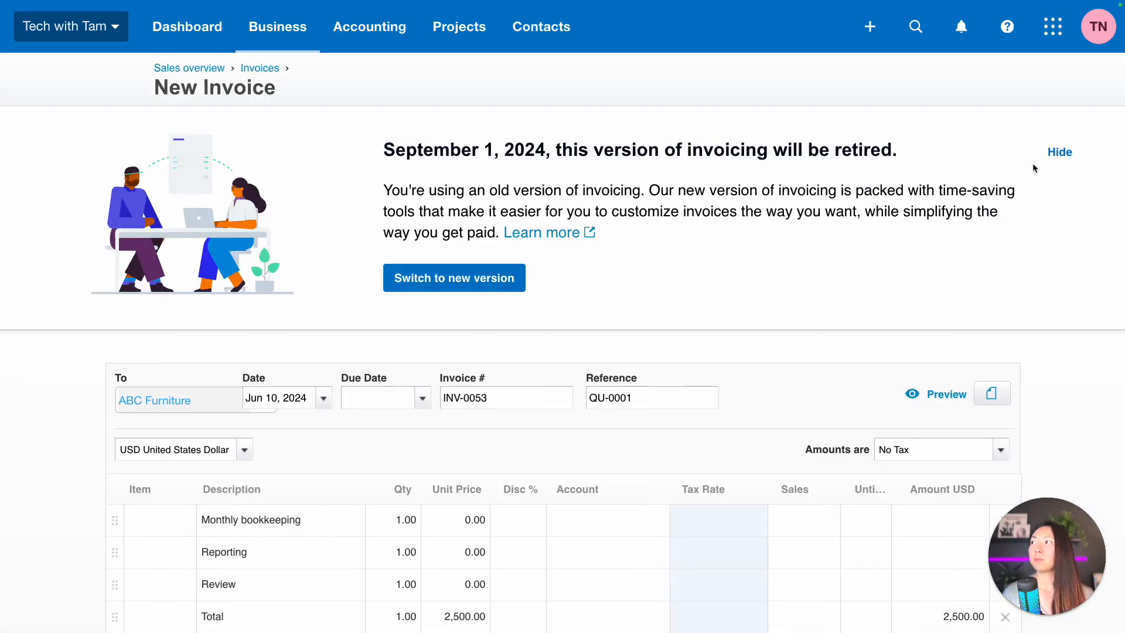
Step: Hide the notice about the old invoicing version and set the new invoice's due date to Jun 24, 2024
{"action": "left_click", "coordinate": [1062, 152]}
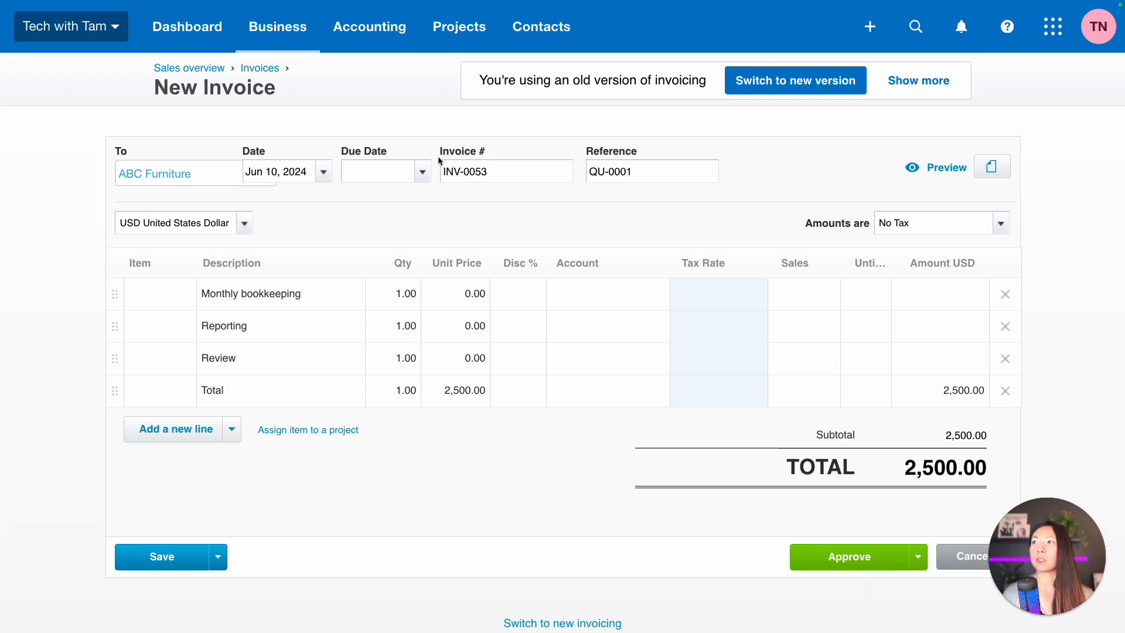
{"action": "left_click", "coordinate": [848, 558]}
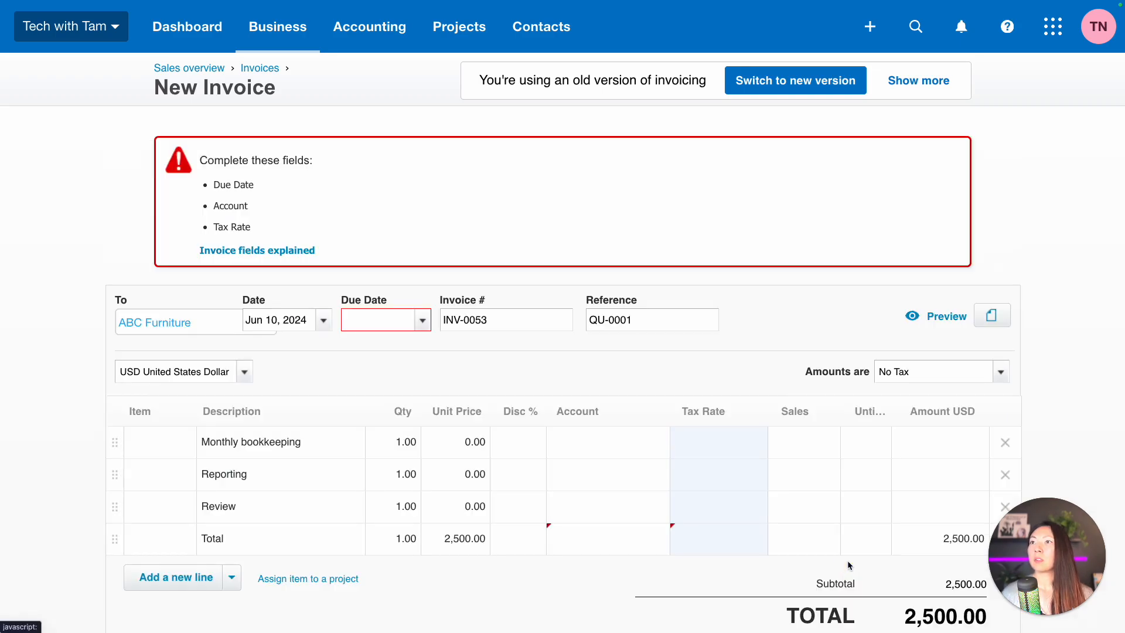
{"action": "left_click", "coordinate": [421, 322]}
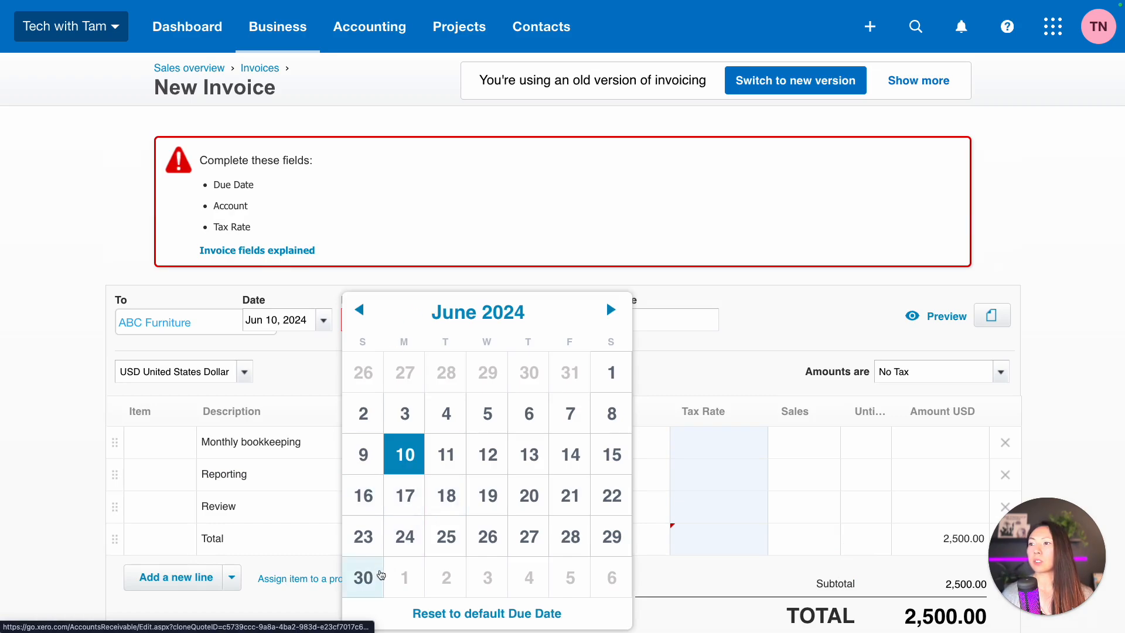
{"action": "left_click", "coordinate": [403, 537]}
Step: Assign the 2,500.00 Total line to account 4000 - Sales and approve the invoice
{"action": "scroll", "coordinate": [798, 437], "scroll_direction": "down", "scroll_amount": 4}
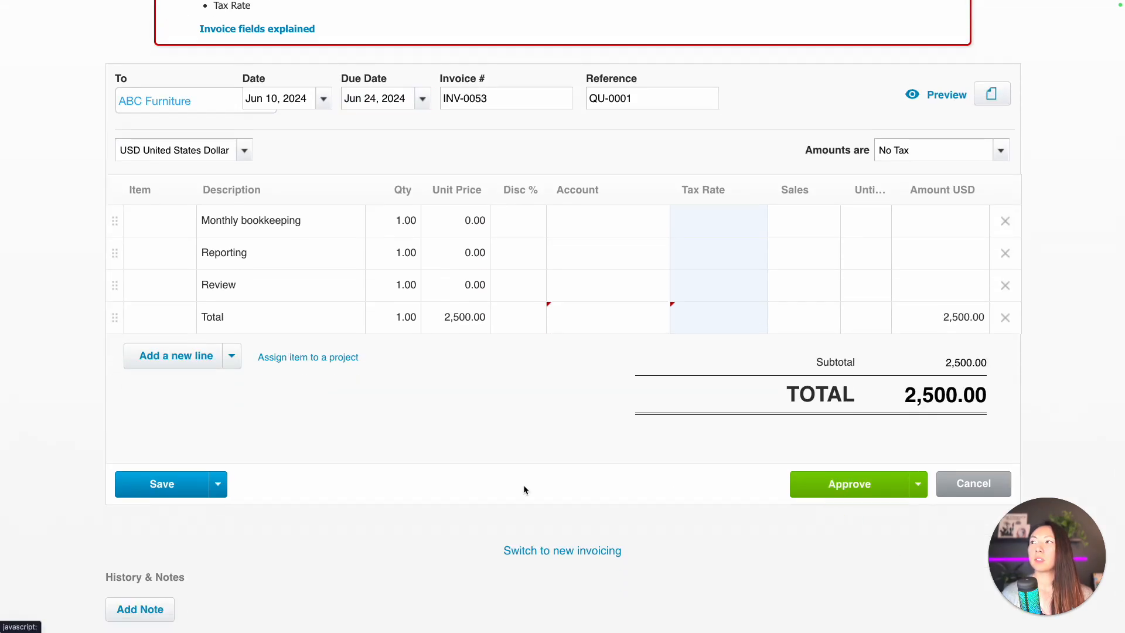
{"action": "left_click", "coordinate": [573, 313]}
{"action": "type", "text": "sales"}
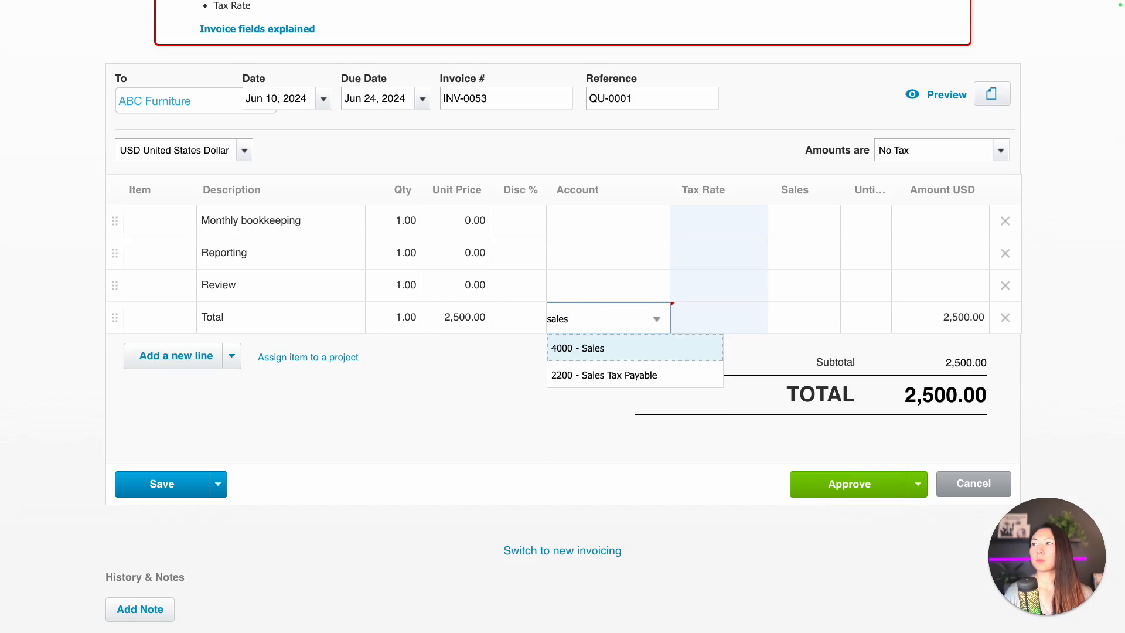
{"action": "left_click", "coordinate": [689, 350]}
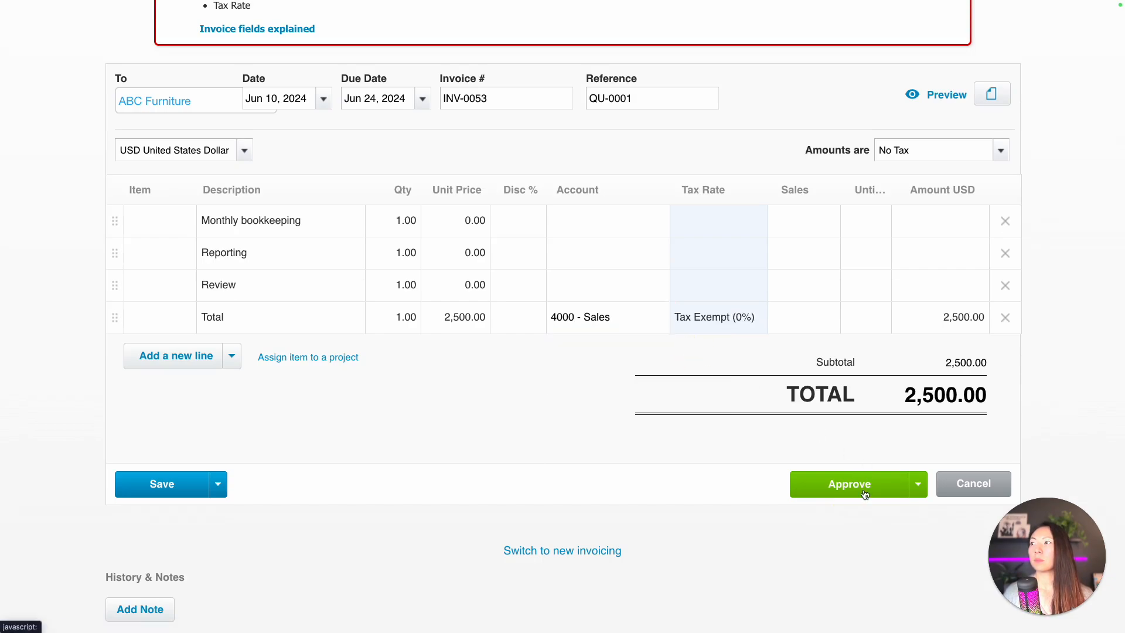
{"action": "left_click", "coordinate": [848, 483]}
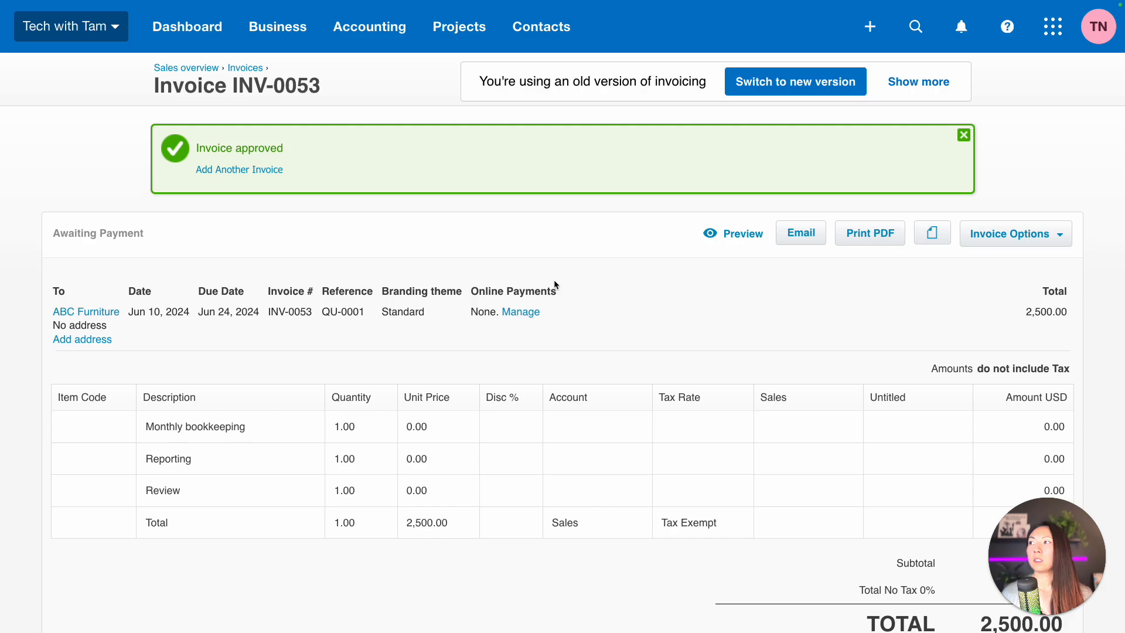
Step: Return to the accepted quotes and mark the ABC Furniture quote as invoiced
{"action": "left_click", "coordinate": [275, 45]}
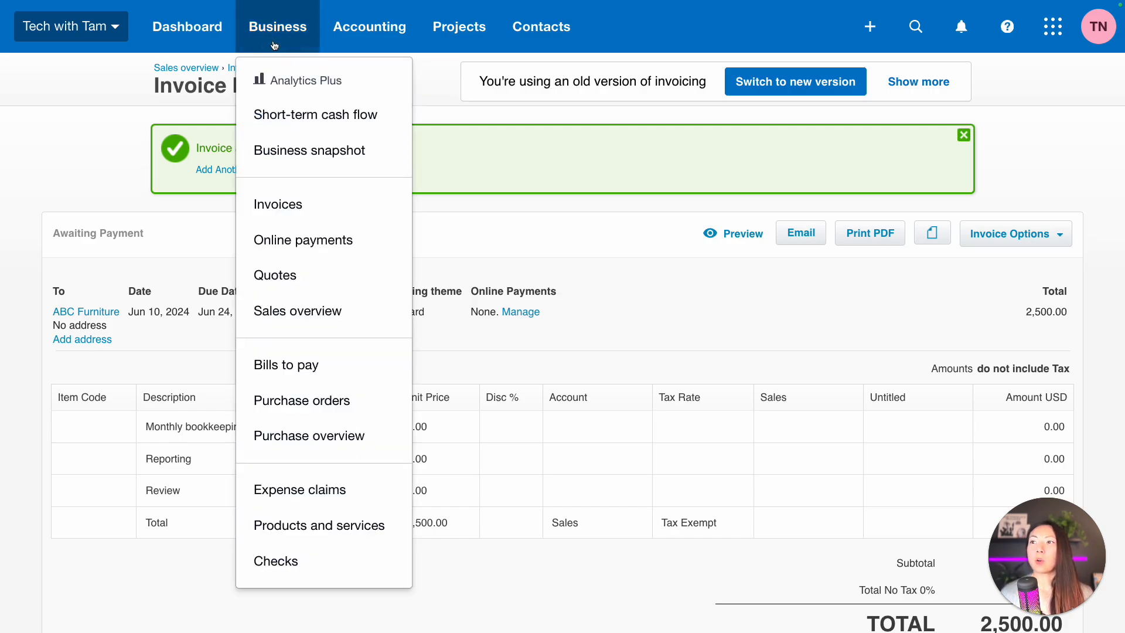
{"action": "left_click", "coordinate": [333, 275]}
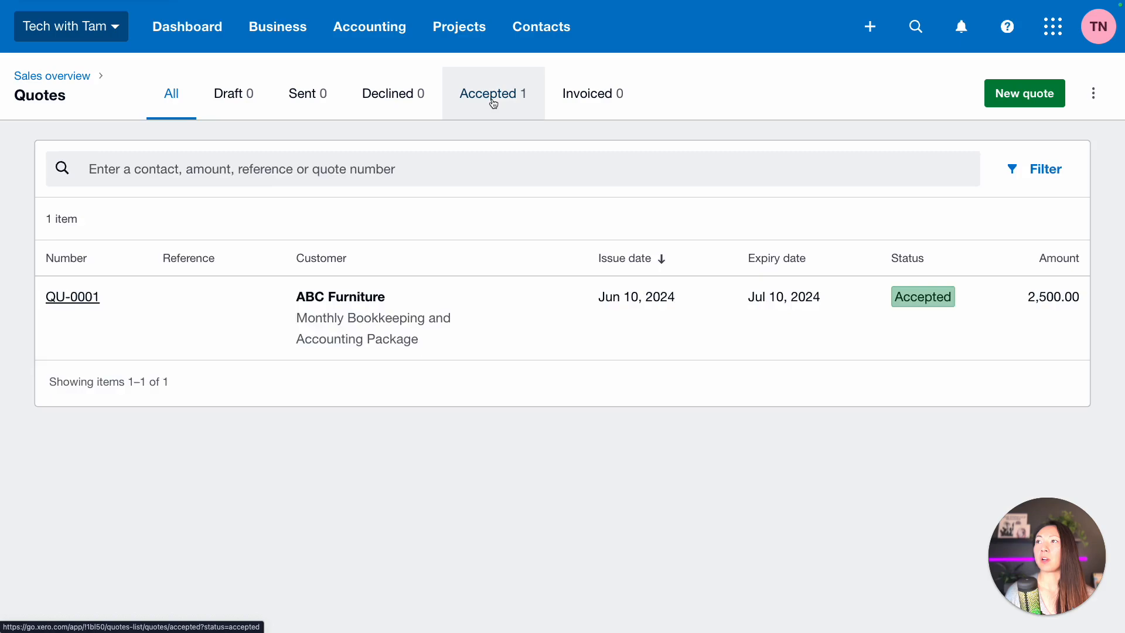
{"action": "left_click", "coordinate": [492, 101]}
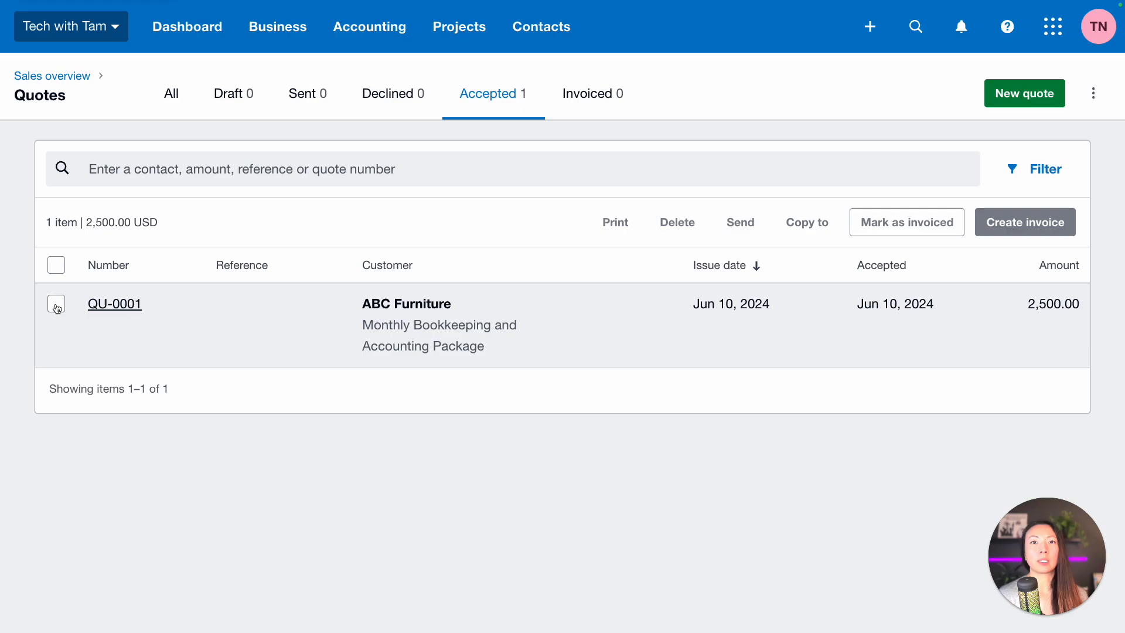
{"action": "left_click", "coordinate": [56, 306]}
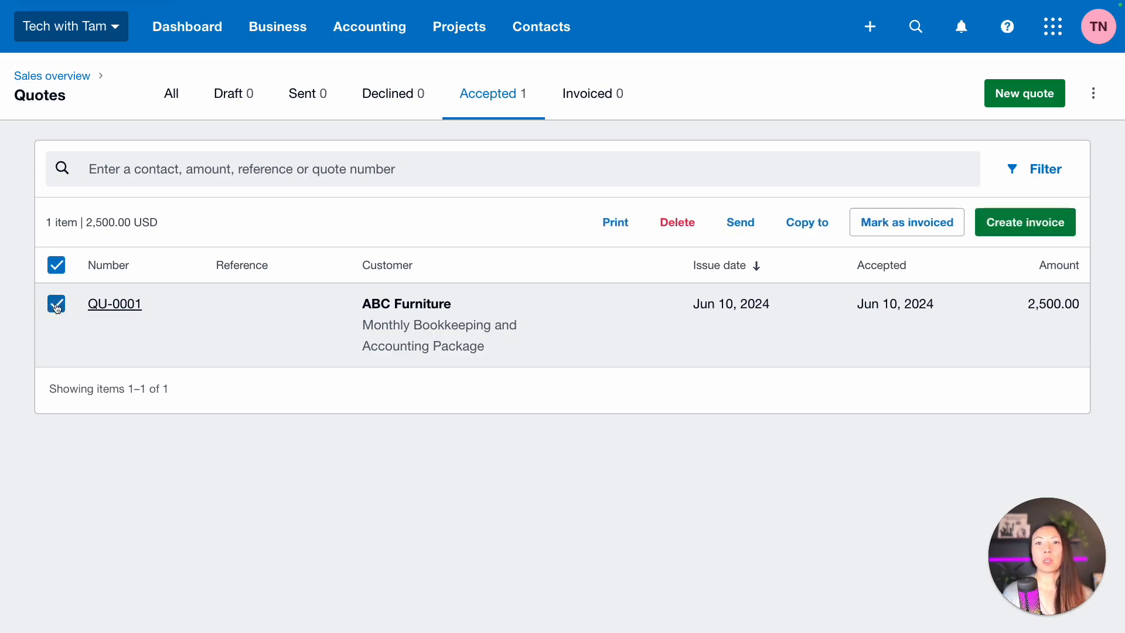
{"action": "left_click", "coordinate": [907, 228]}
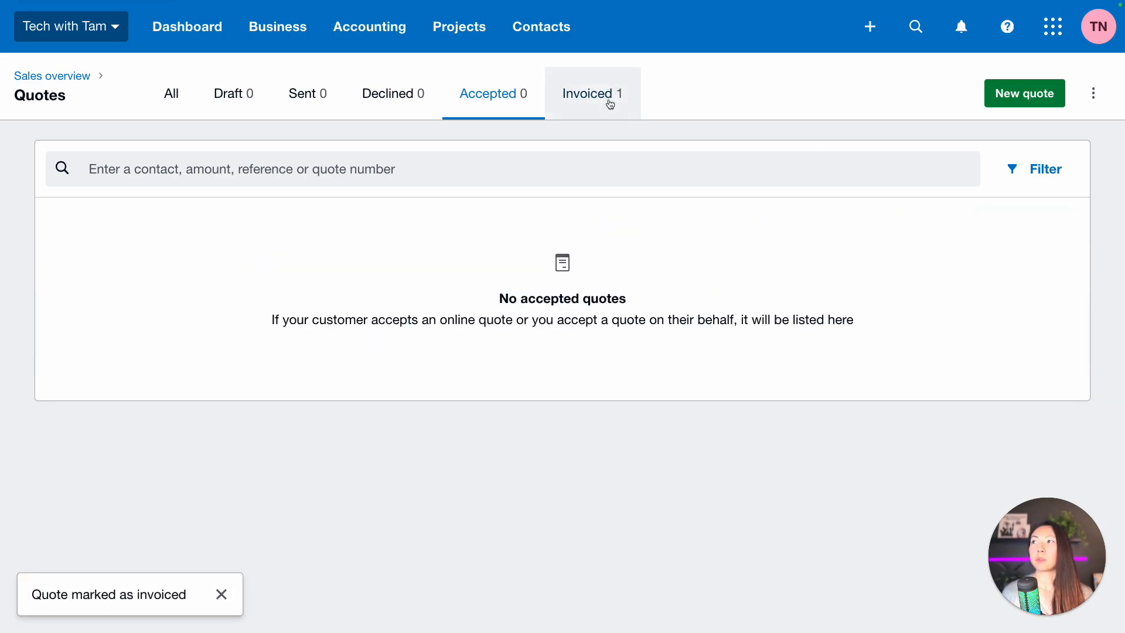
Step: Open the ABC Furniture quote from the invoiced quotes and review its details, history and notes
{"action": "left_click", "coordinate": [590, 95]}
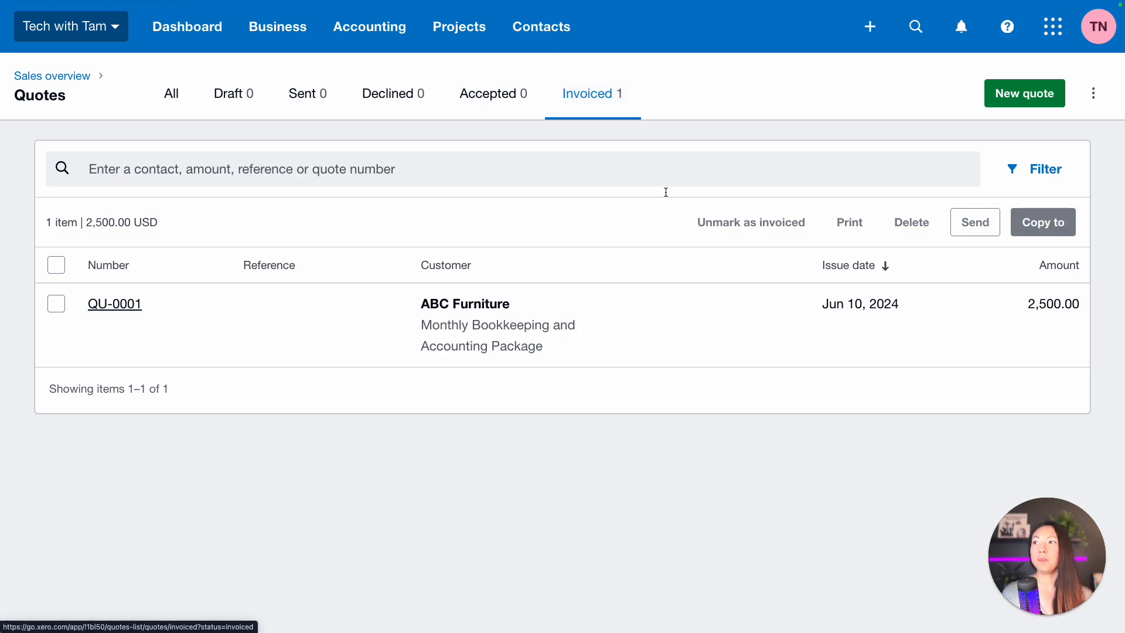
{"action": "left_click", "coordinate": [120, 306]}
{"action": "scroll", "coordinate": [507, 261], "scroll_direction": "down", "scroll_amount": 1}
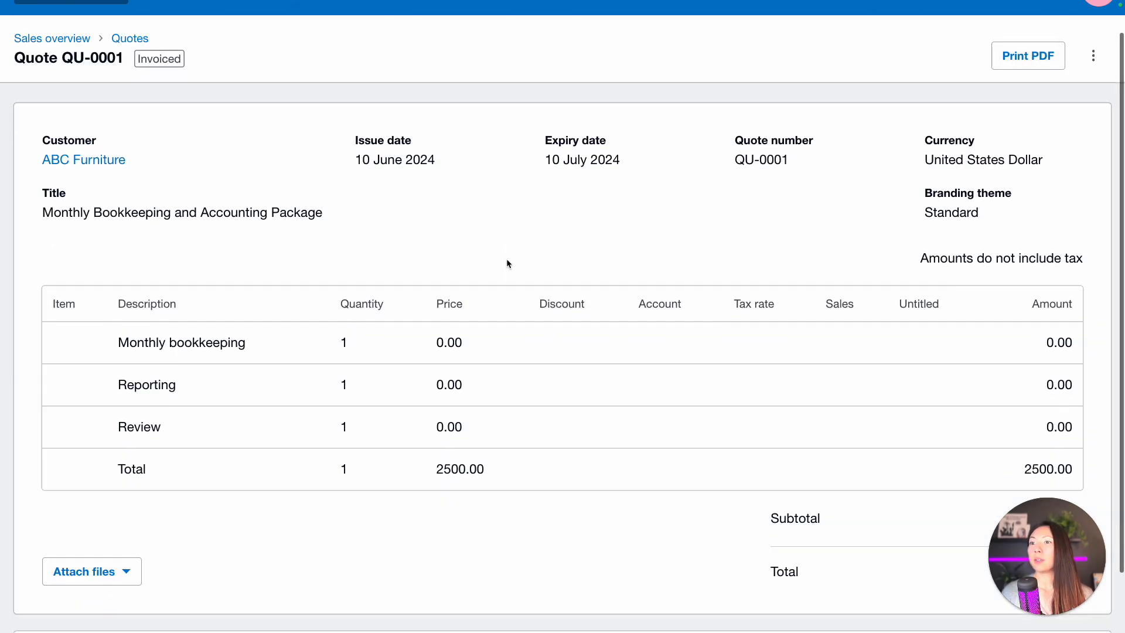
{"action": "scroll", "coordinate": [508, 263], "scroll_direction": "down", "scroll_amount": 2}
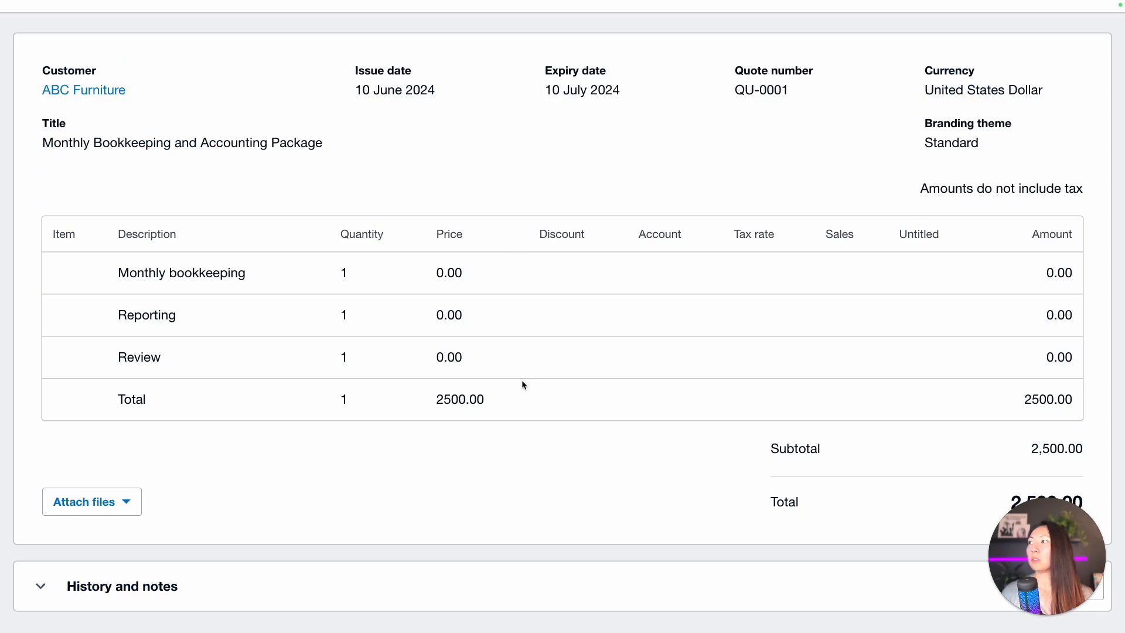
{"action": "left_click", "coordinate": [171, 588]}
{"action": "scroll", "coordinate": [518, 441], "scroll_direction": "down", "scroll_amount": 6}
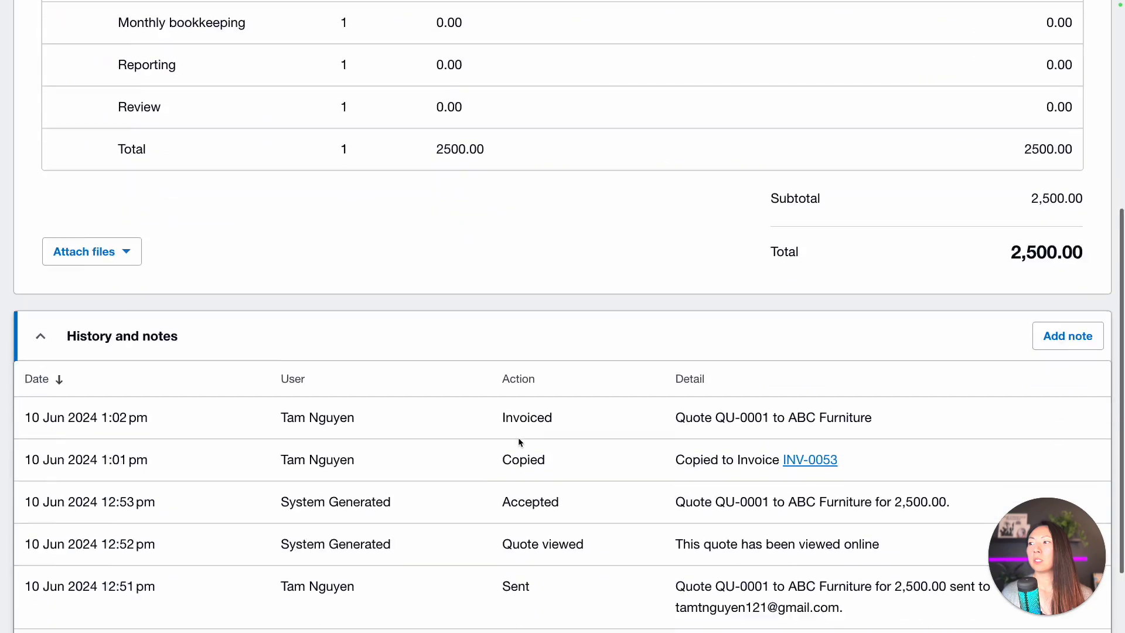
{"action": "scroll", "coordinate": [519, 441], "scroll_direction": "down", "scroll_amount": 2}
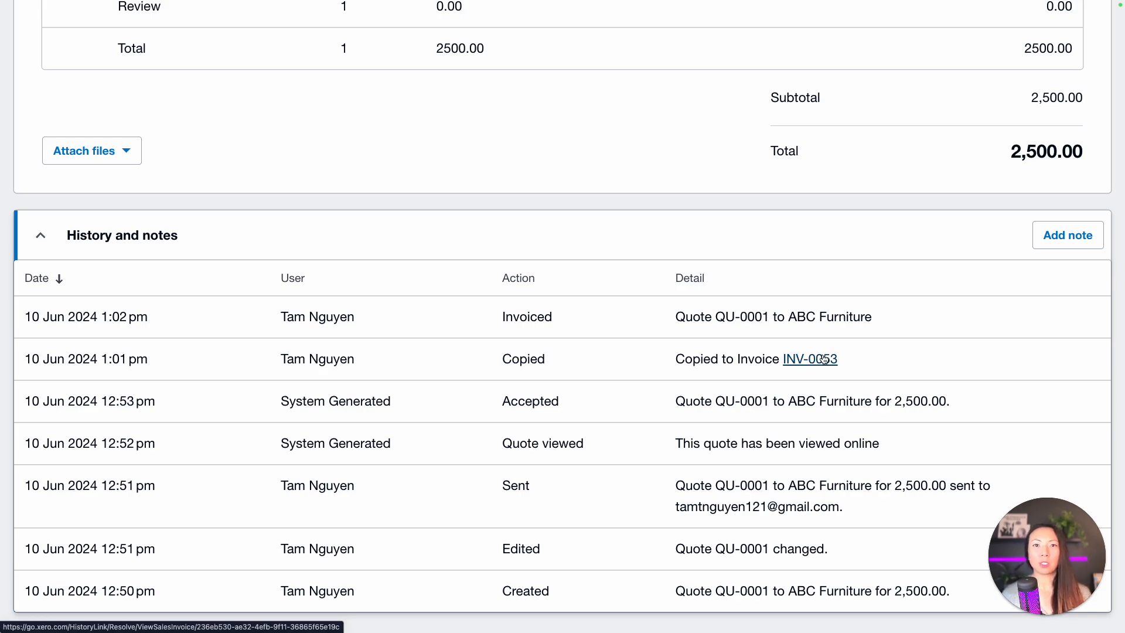
{"action": "scroll", "coordinate": [824, 359], "scroll_direction": "up", "scroll_amount": 1}
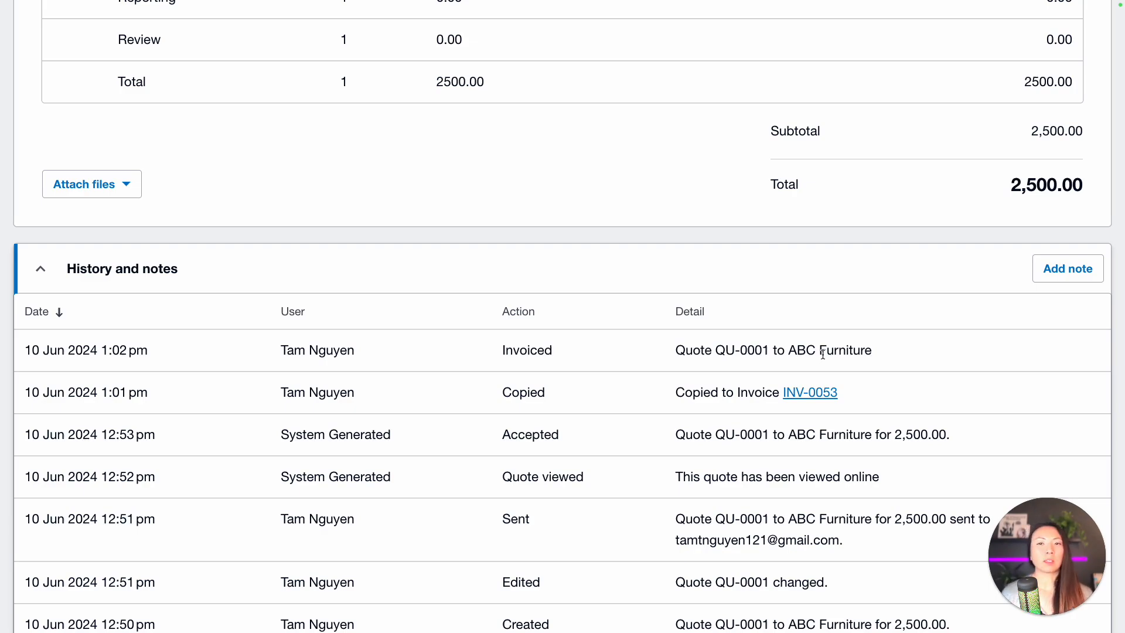
{"action": "scroll", "coordinate": [824, 354], "scroll_direction": "up", "scroll_amount": 1}
{"action": "scroll", "coordinate": [823, 354], "scroll_direction": "down", "scroll_amount": 1}
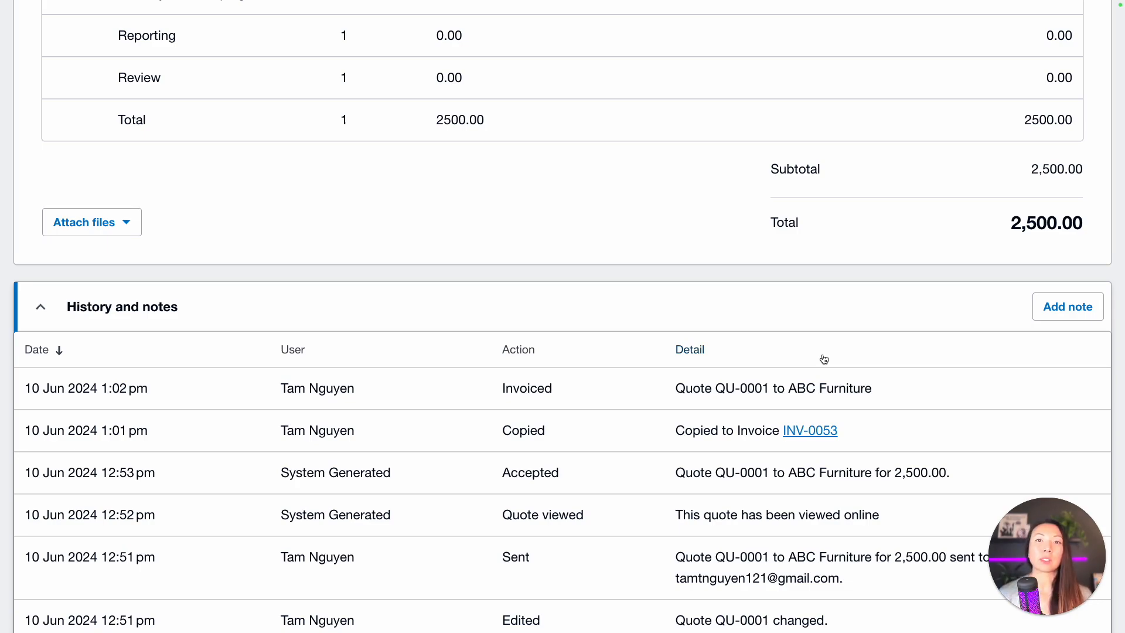
{"action": "scroll", "coordinate": [824, 359], "scroll_direction": "up", "scroll_amount": 7}
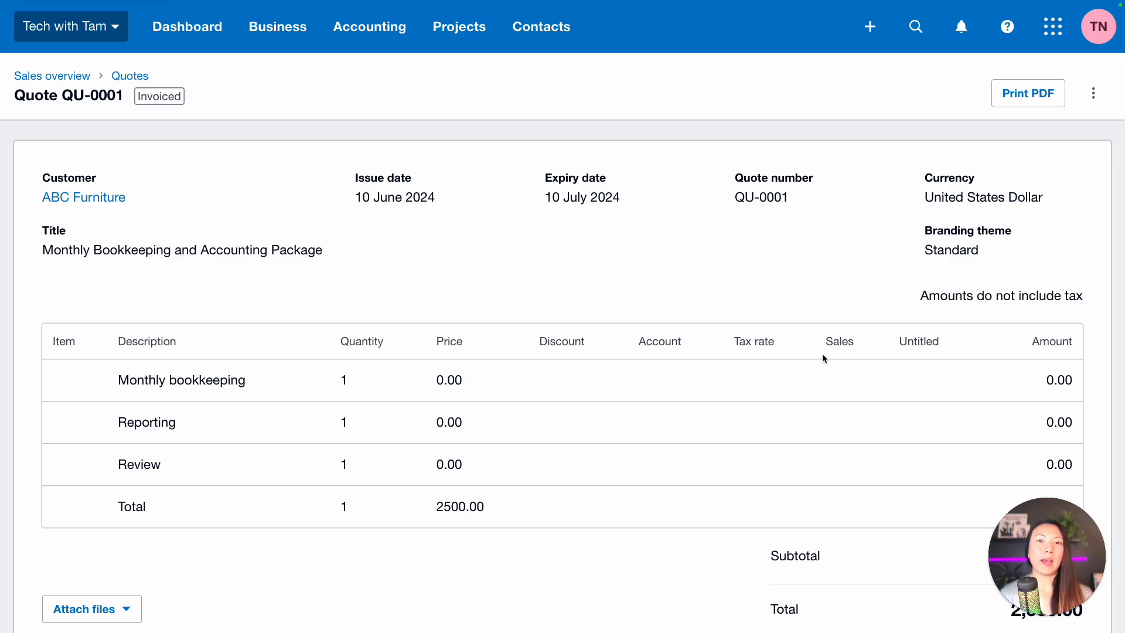